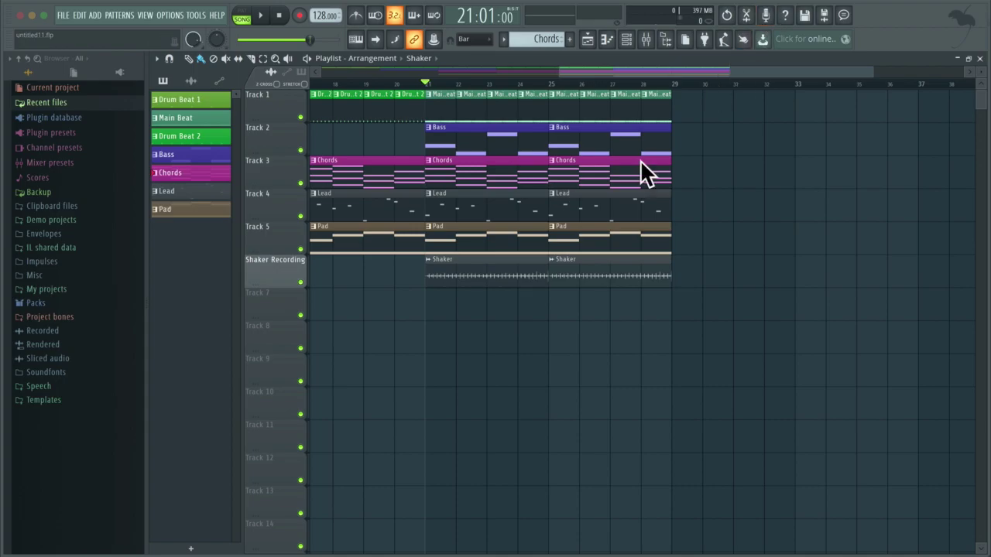
Scroll back to the song start and select bars 1–9 in the timeline ruler
scroll(640, 160, "left", 8)
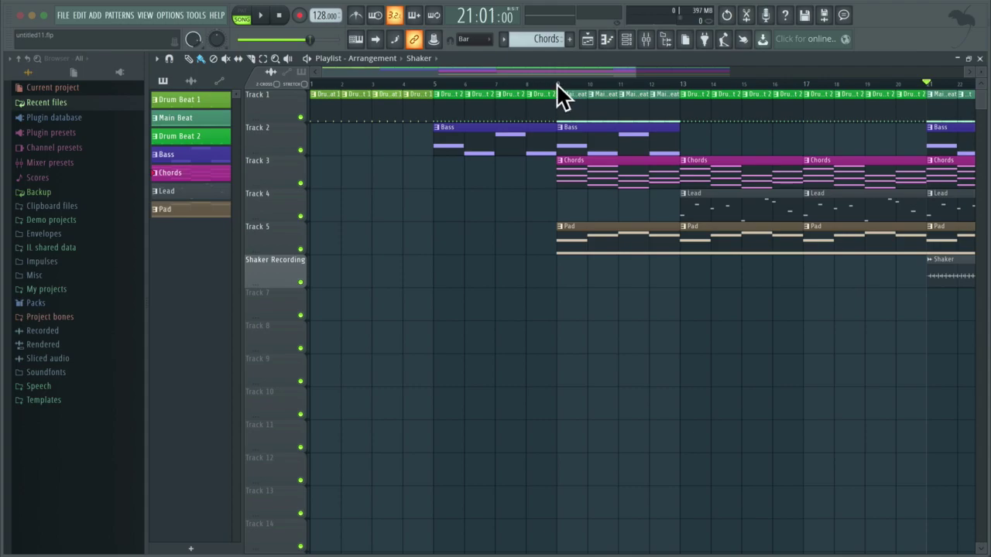
left_click_drag(558, 85, 322, 113)
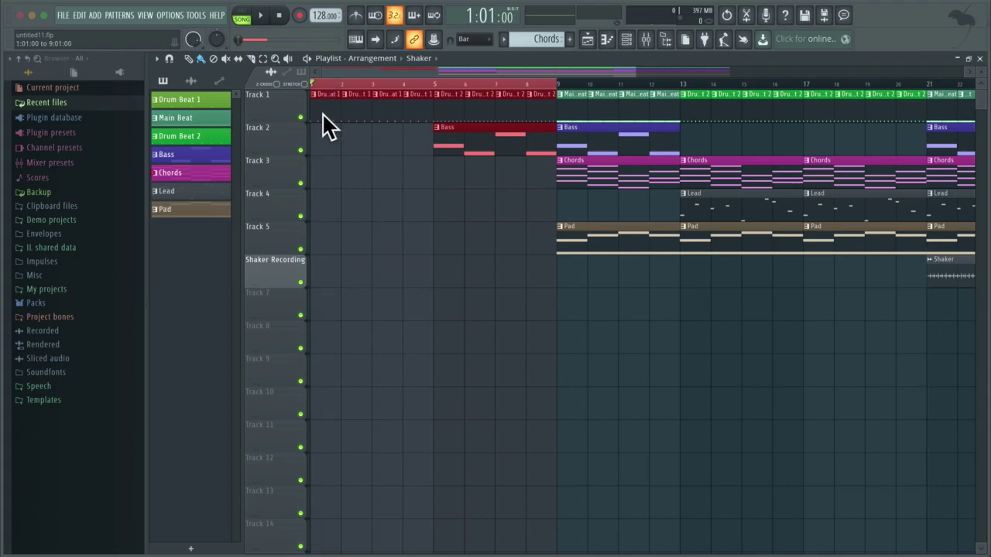
Open the Mixer and Channel rack, then start renaming insert 20 from Shaker Recording to Synth Recording
left_click(645, 39)
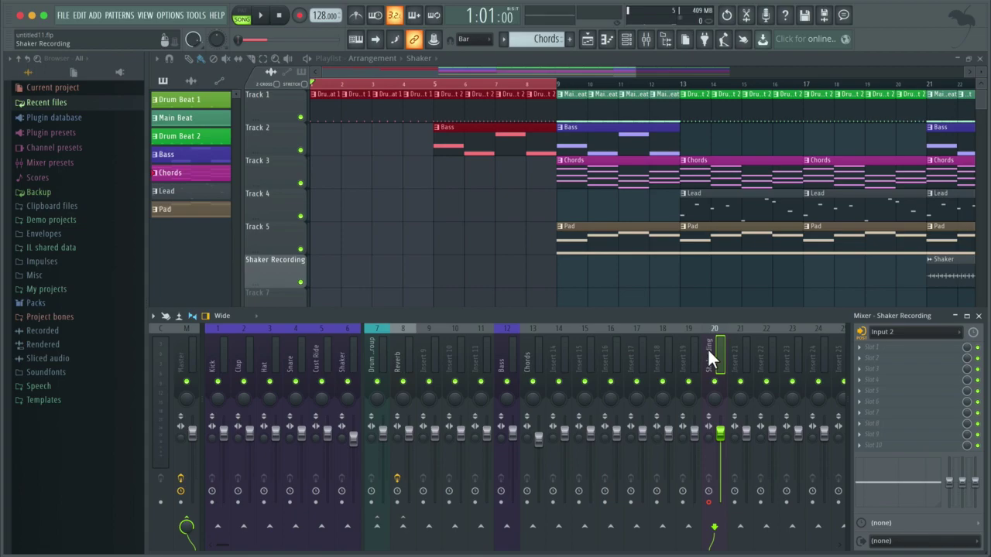
left_click(627, 41)
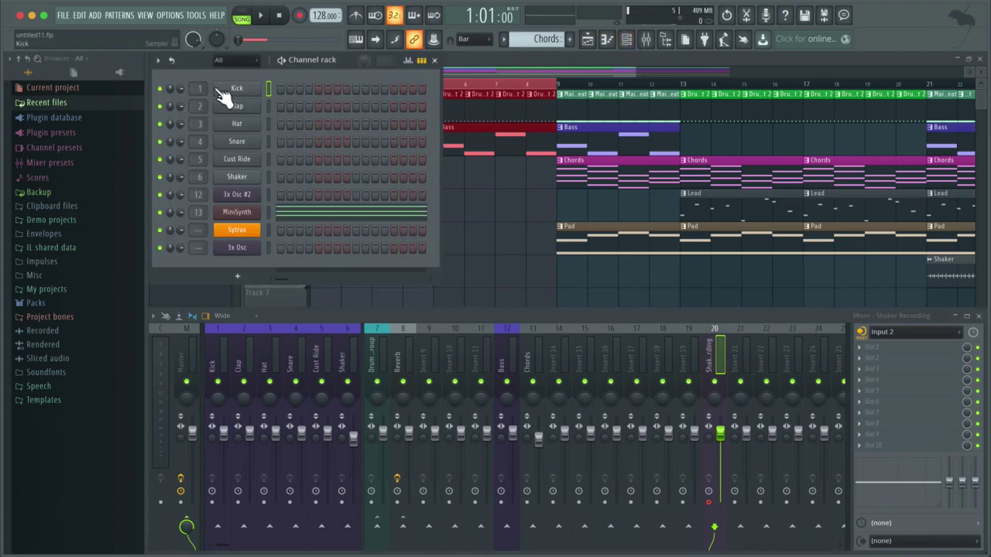
left_click(712, 346)
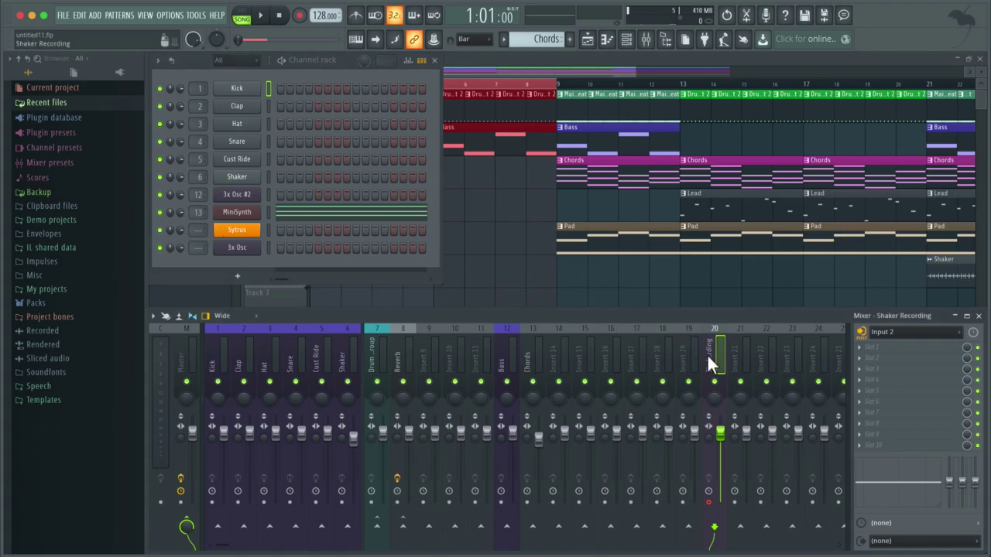
right_click(710, 352)
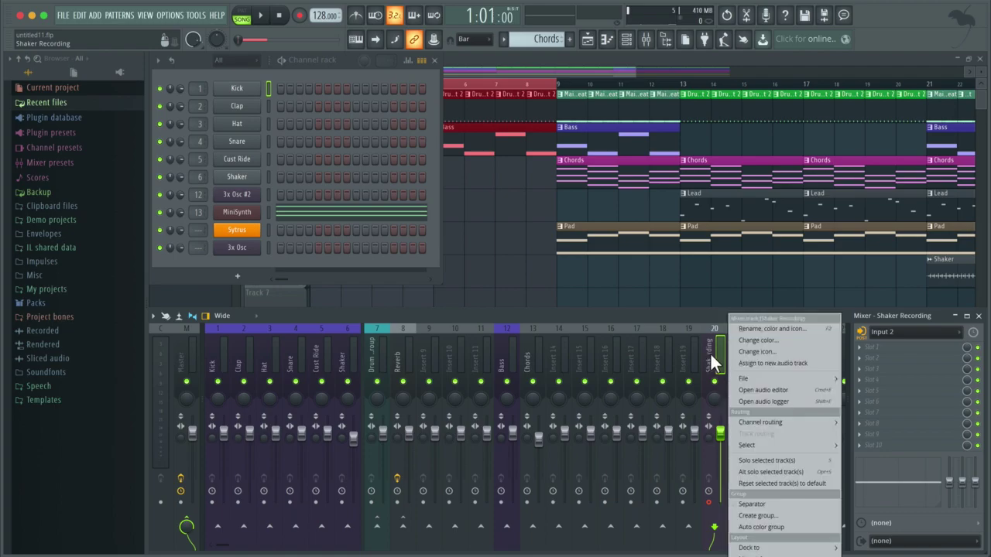
left_click(786, 328)
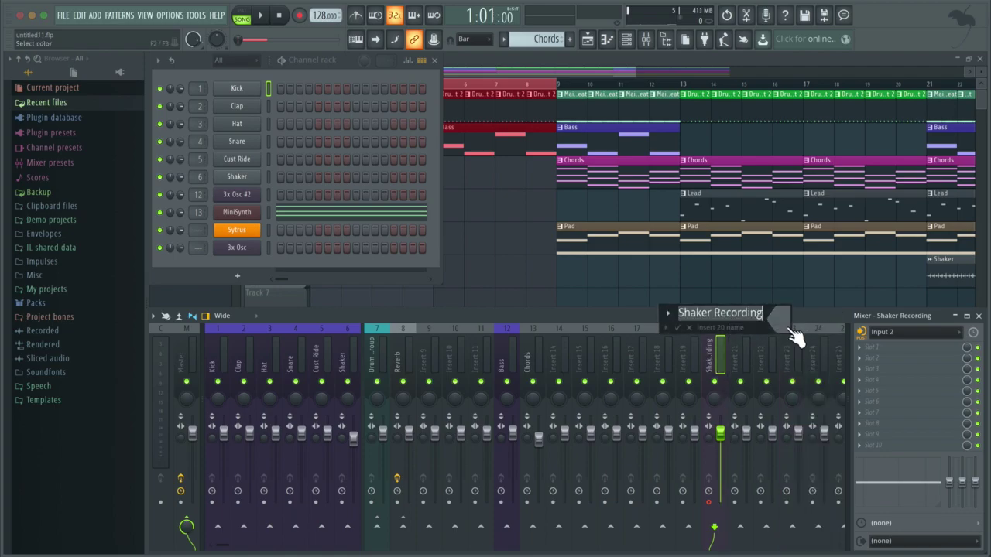
type("Synth Rec")
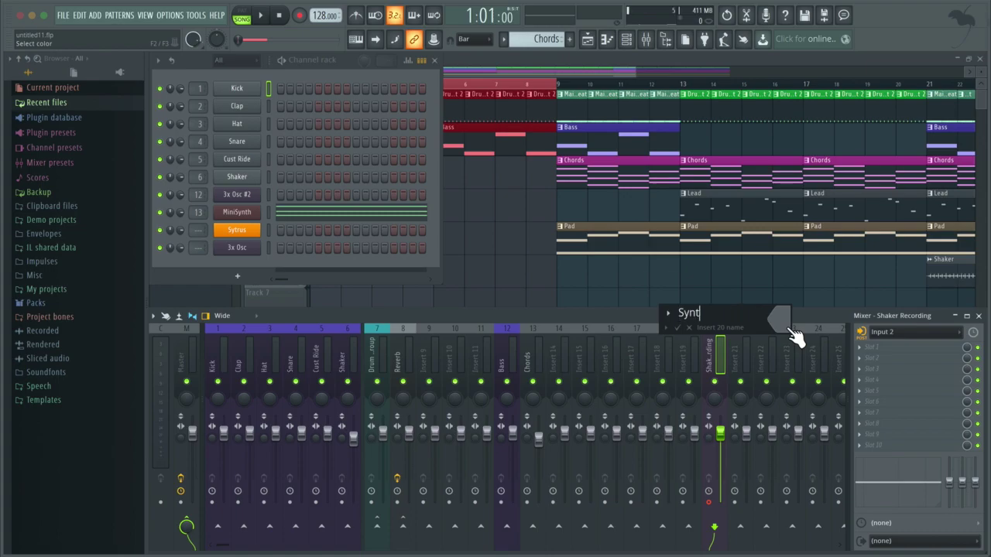
type("ording")
Confirm the name Synth Recording, set insert 20's input to Input 3, and keep it record-armed
key("Return")
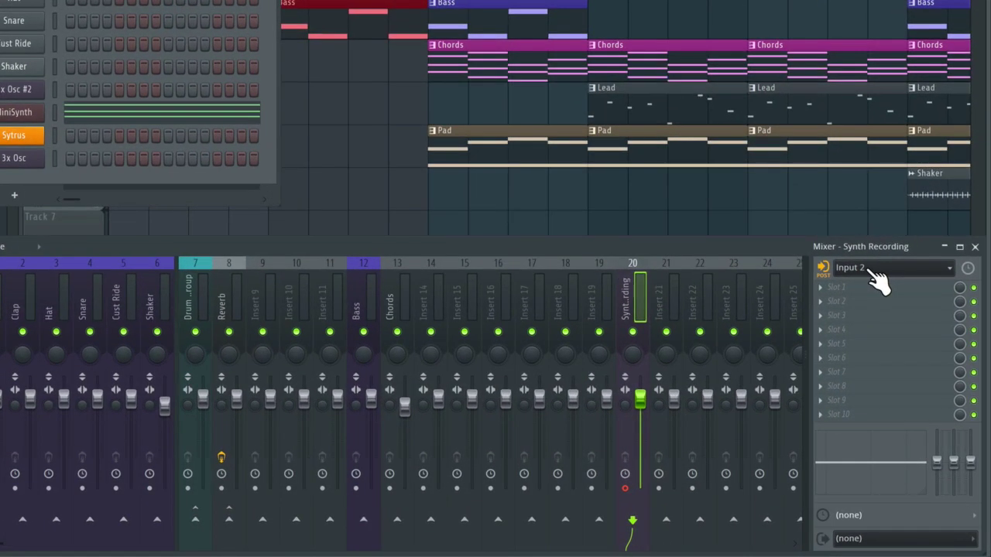
left_click(867, 269)
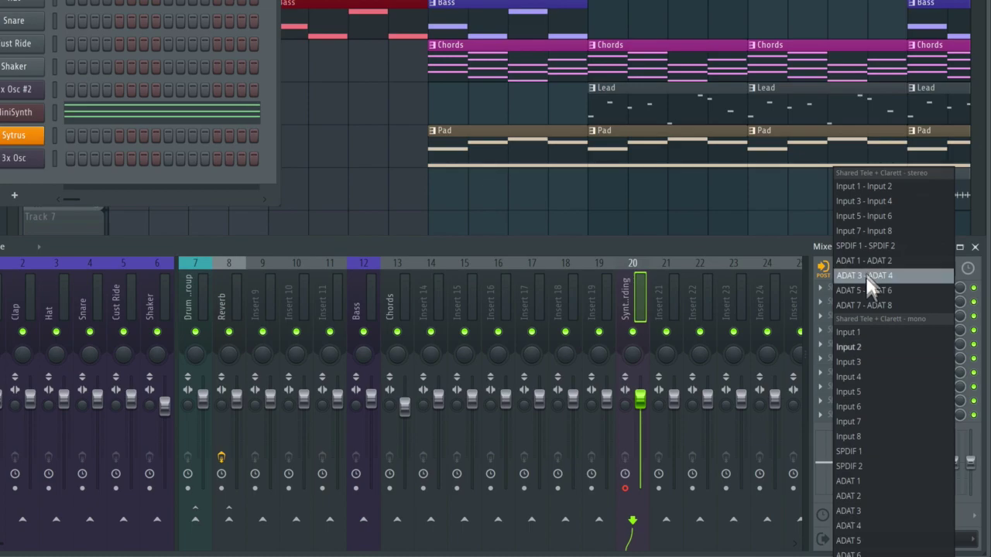
left_click(863, 362)
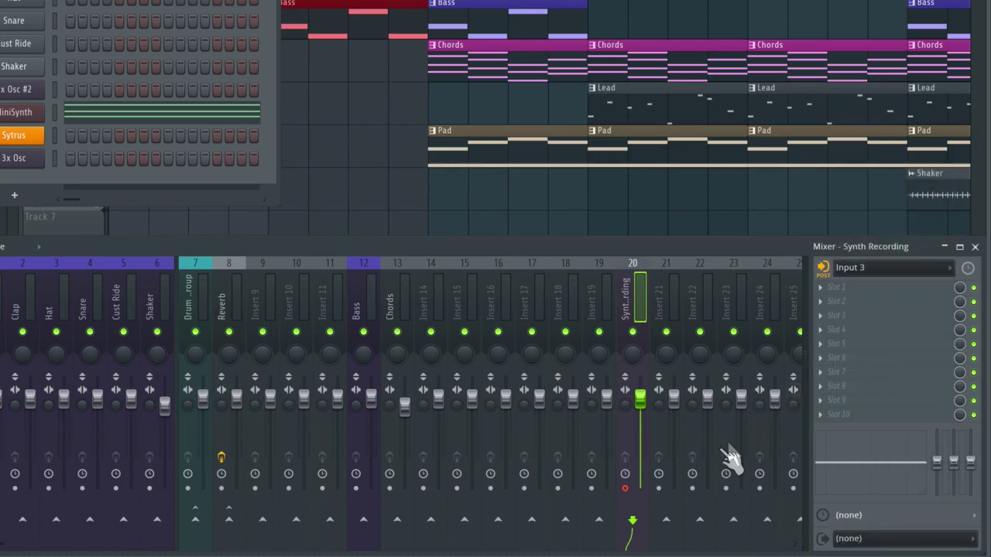
left_click(625, 489)
left_click(625, 490)
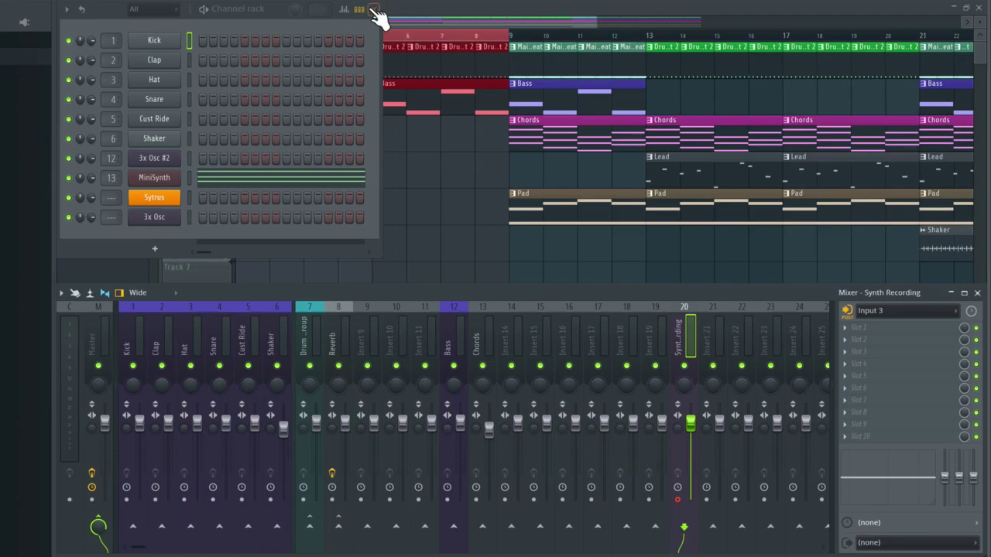
Close the Channel rack so the Playlist appears above the Mixer
left_click(373, 9)
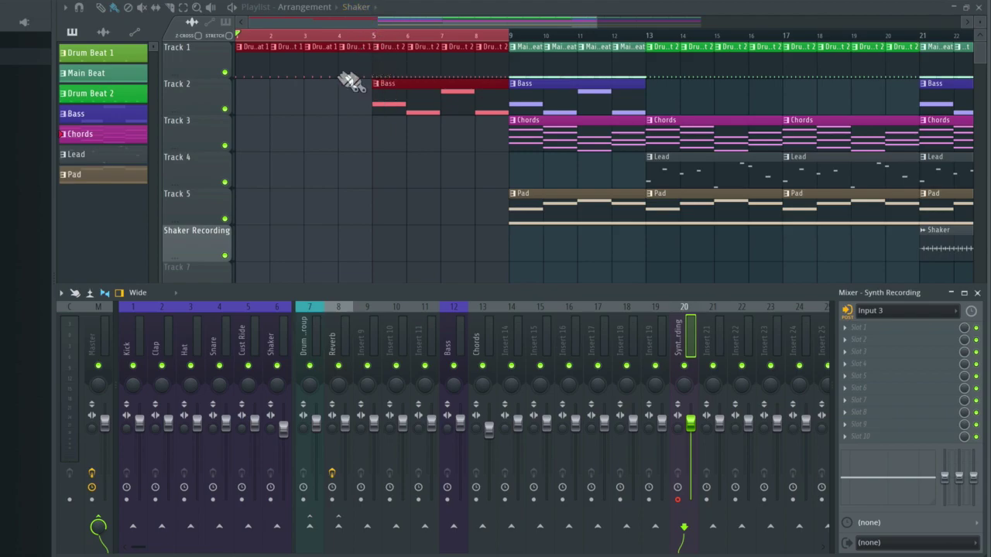
Insert an empty track at Track 2, above the Bass clips
right_click(204, 88)
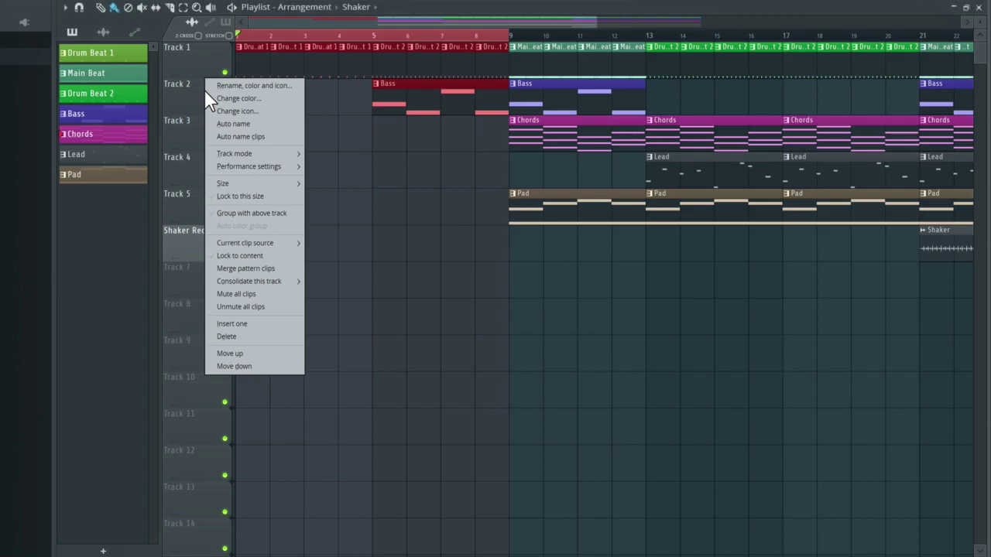
left_click(258, 324)
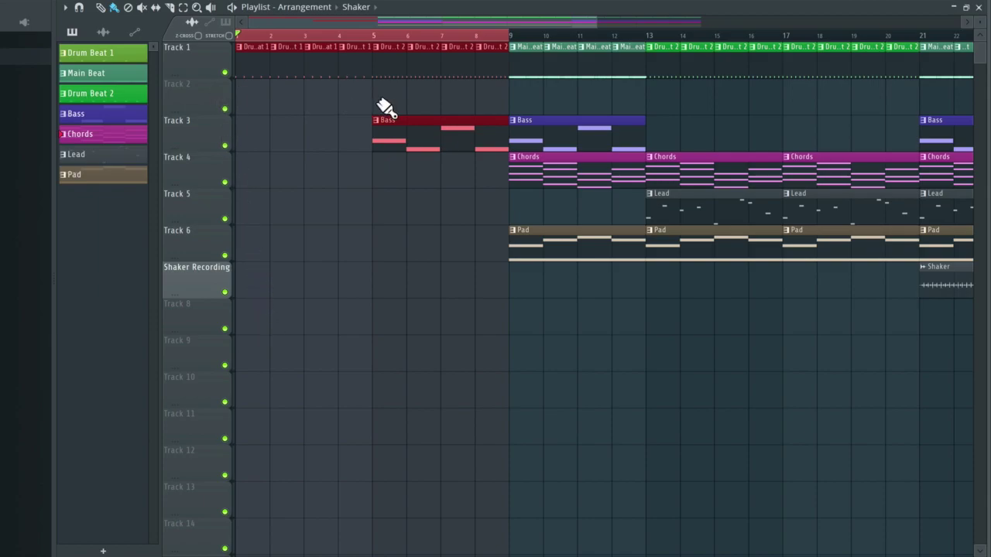
scroll(385, 106, "right", 5)
scroll(385, 106, "left", 5)
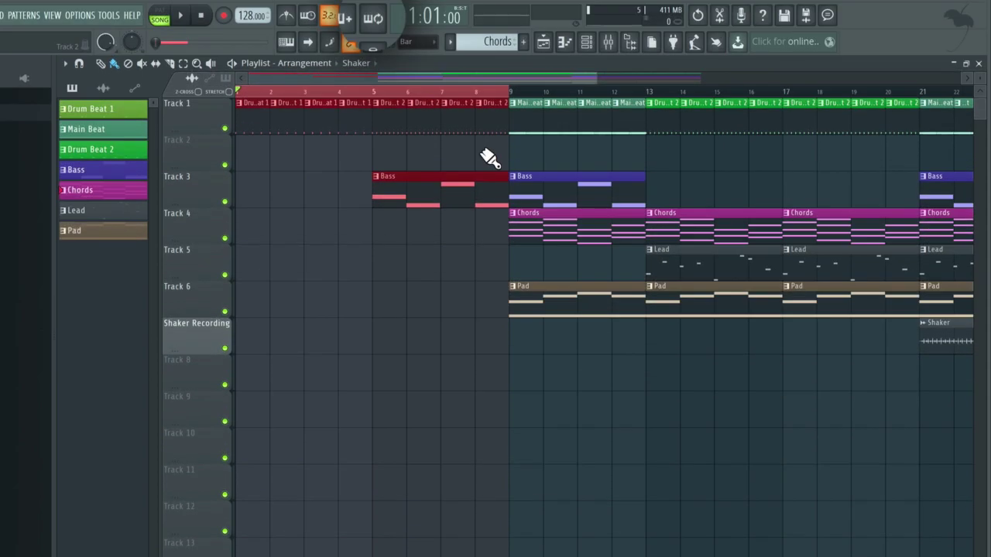
Enable loop recording in the toolbar and show the Mixer again
left_click(375, 20)
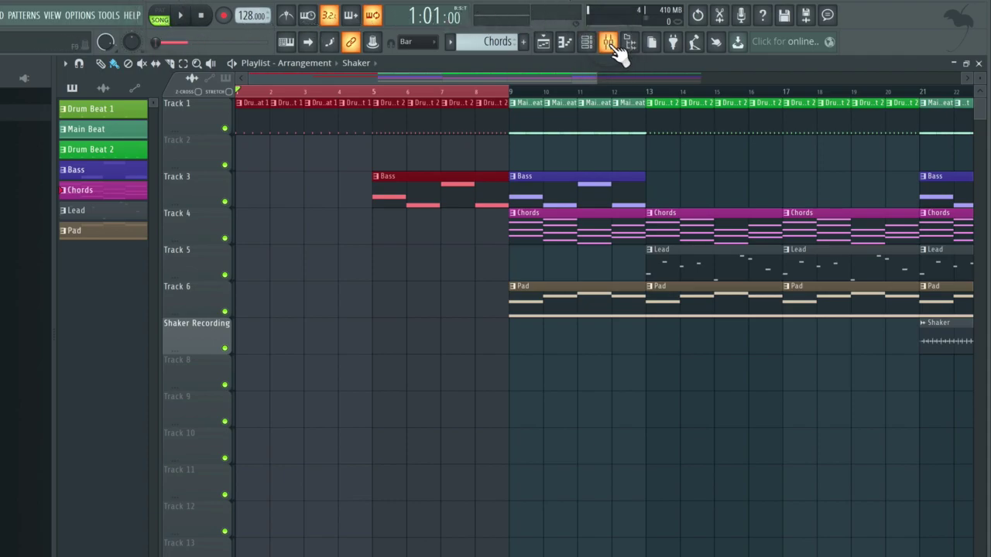
left_click(610, 44)
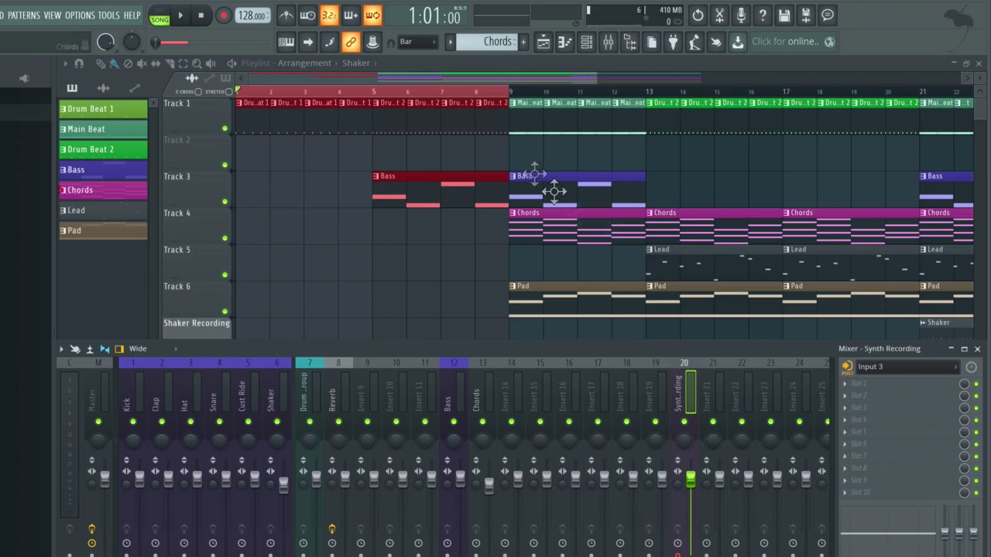
Start recording with the 'Audio, into the playlist as an audio clip' option to capture looping synth takes
left_click(226, 19)
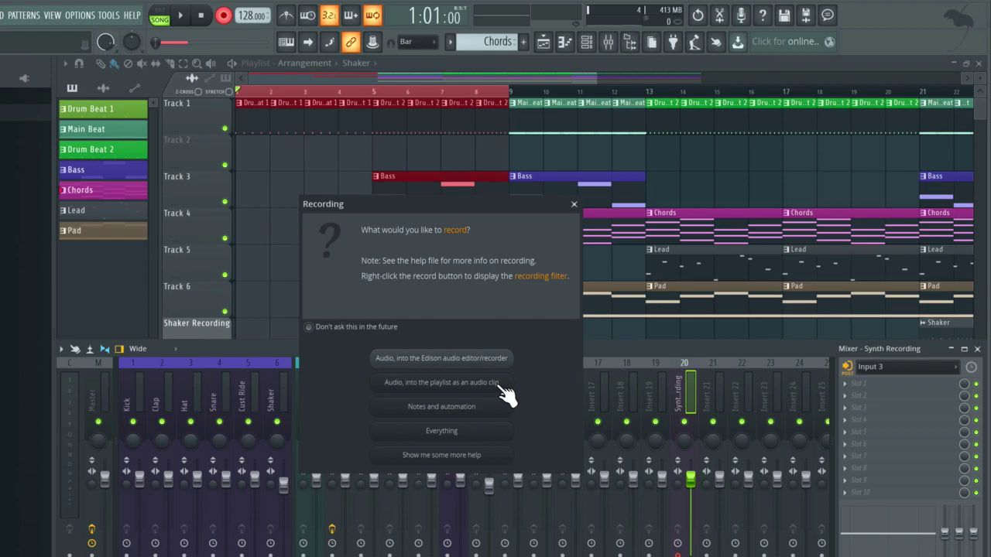
left_click(503, 384)
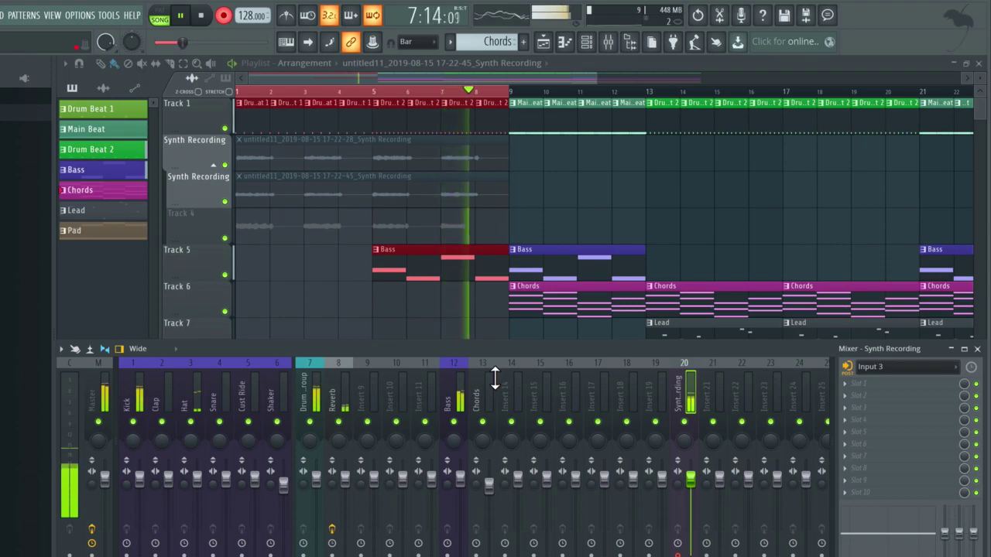
Stop after the third take, disarm recording, then play and stop the song once
key("space")
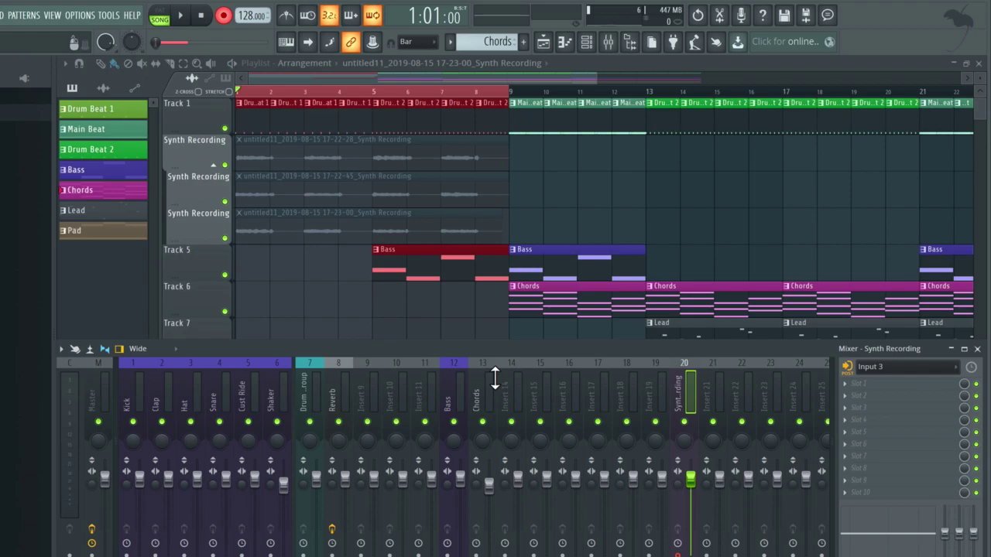
left_click(225, 16)
key("space")
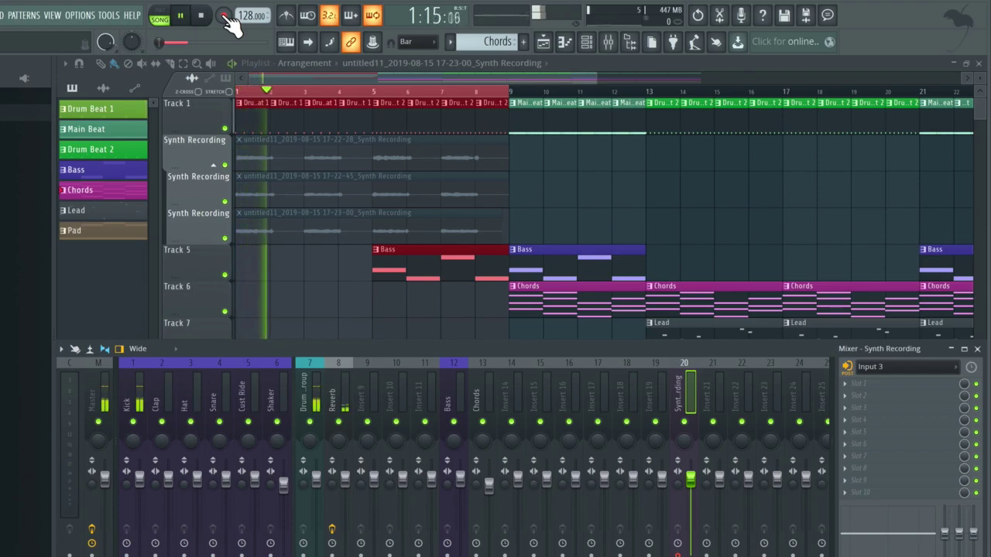
key("space")
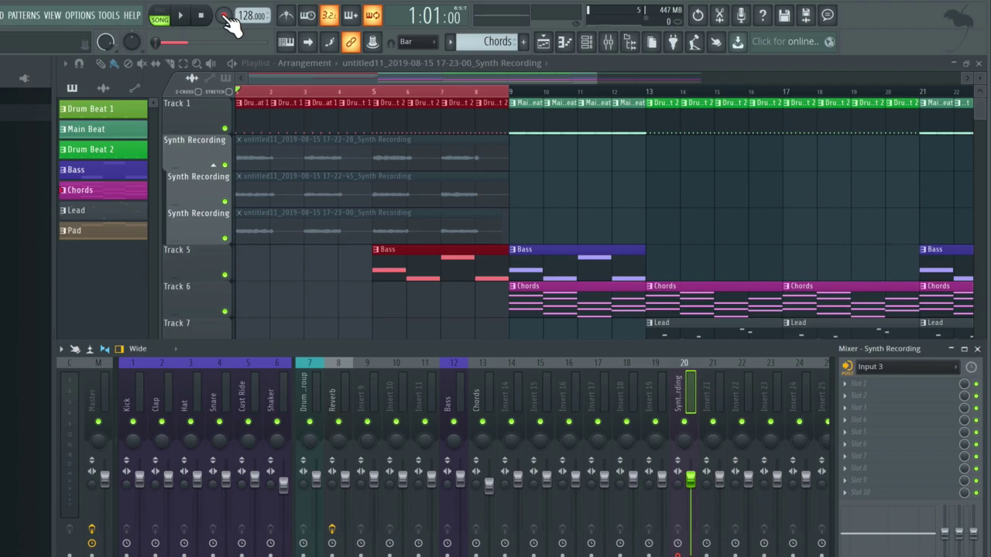
Toggle the typing keyboard to piano on and off, hide the Mixer with F9, and unmute the first take
left_click(226, 16)
left_click(144, 65)
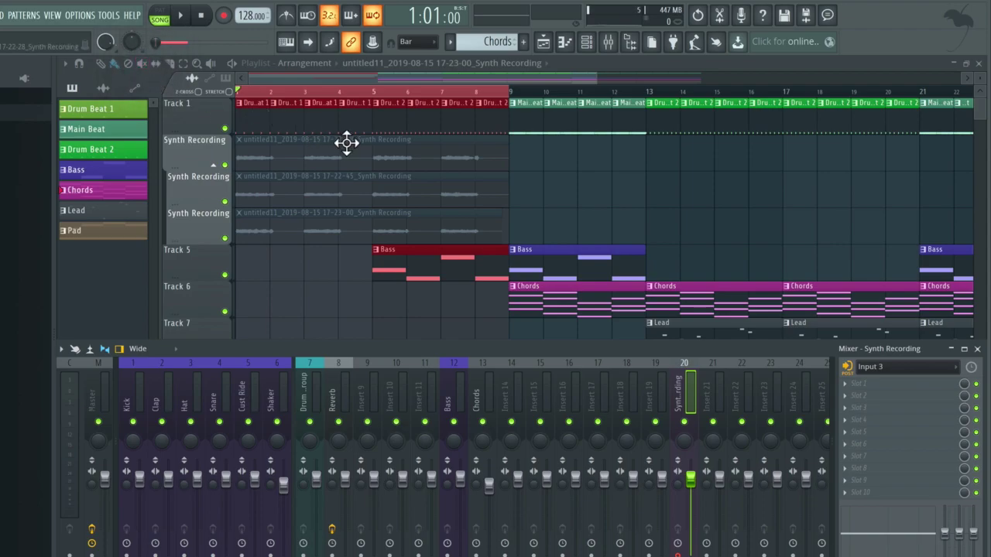
left_click(288, 44)
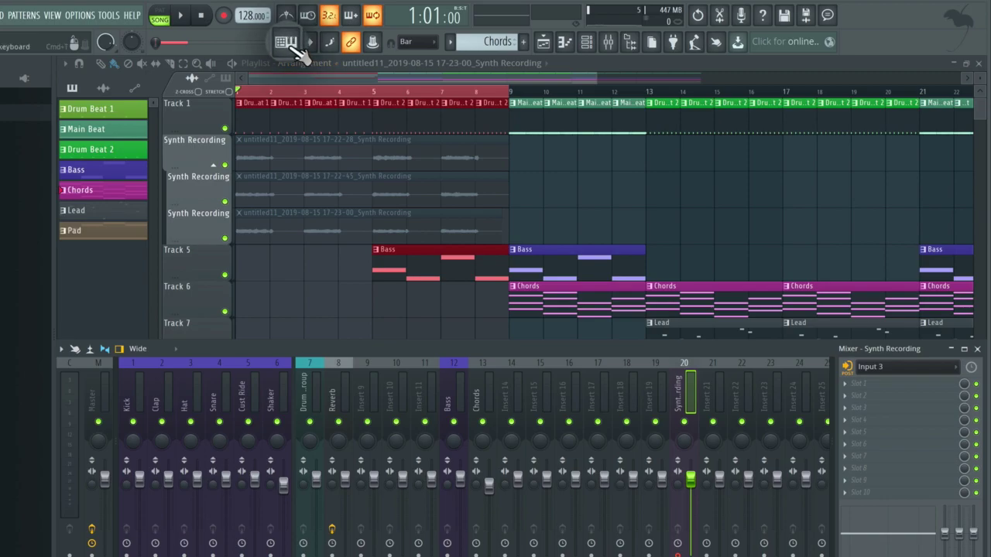
left_click(294, 48)
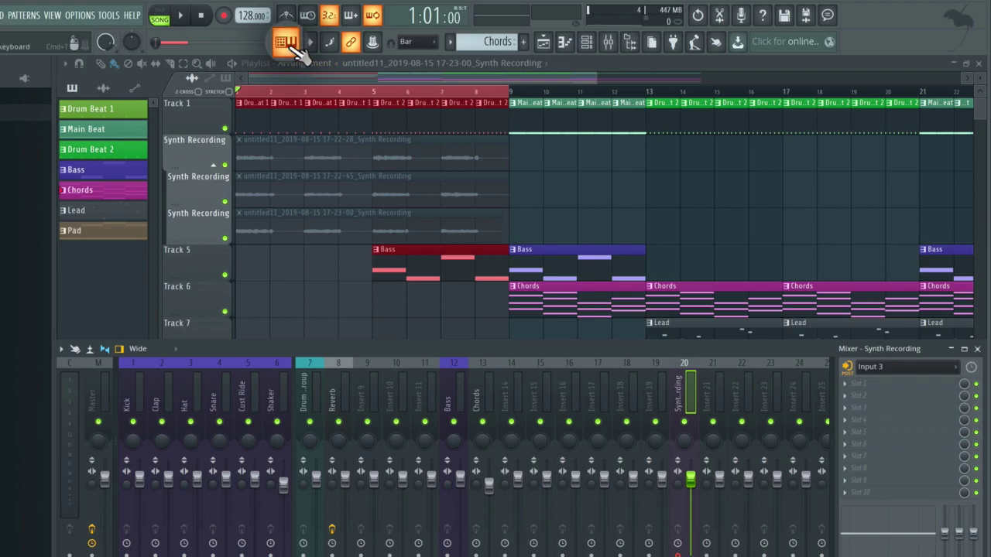
left_click(296, 51)
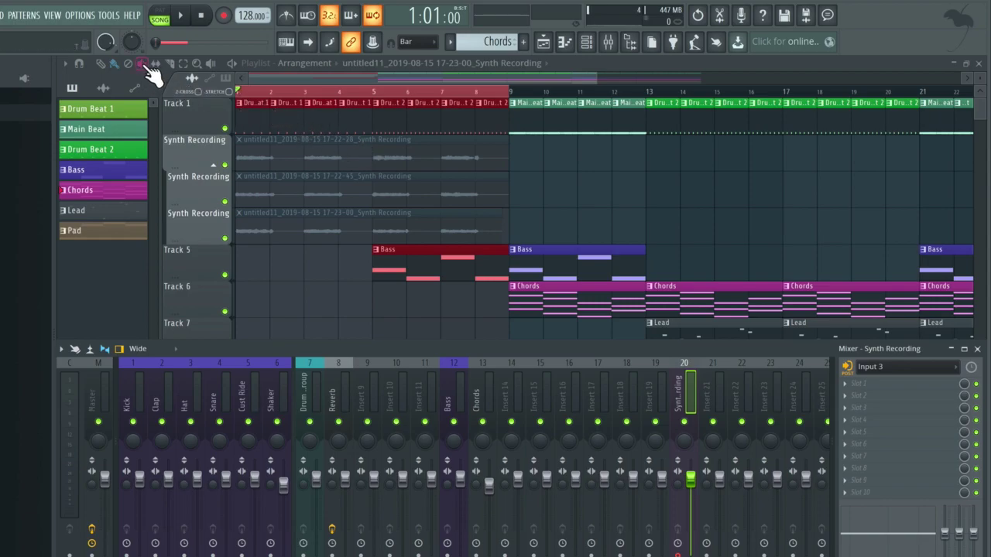
key("F9")
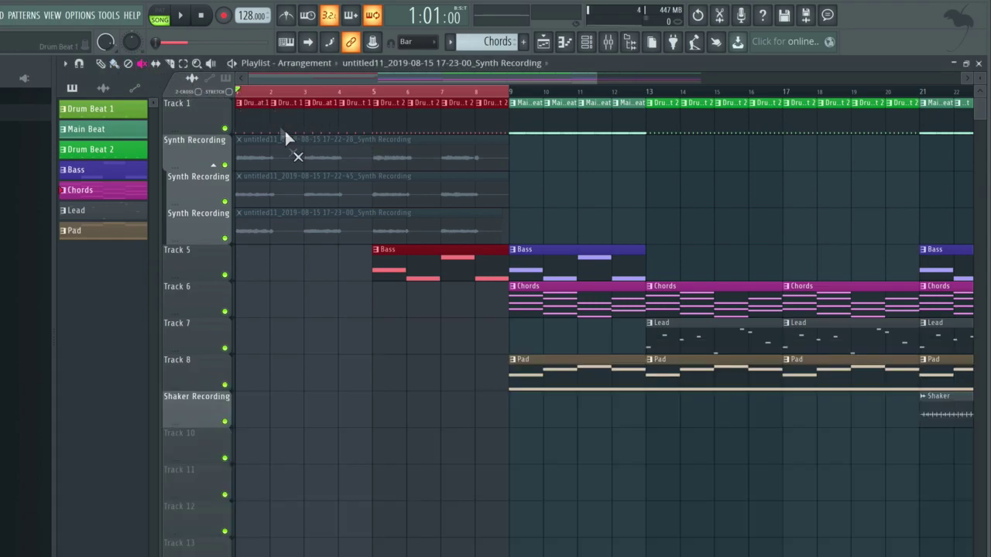
left_click(325, 156)
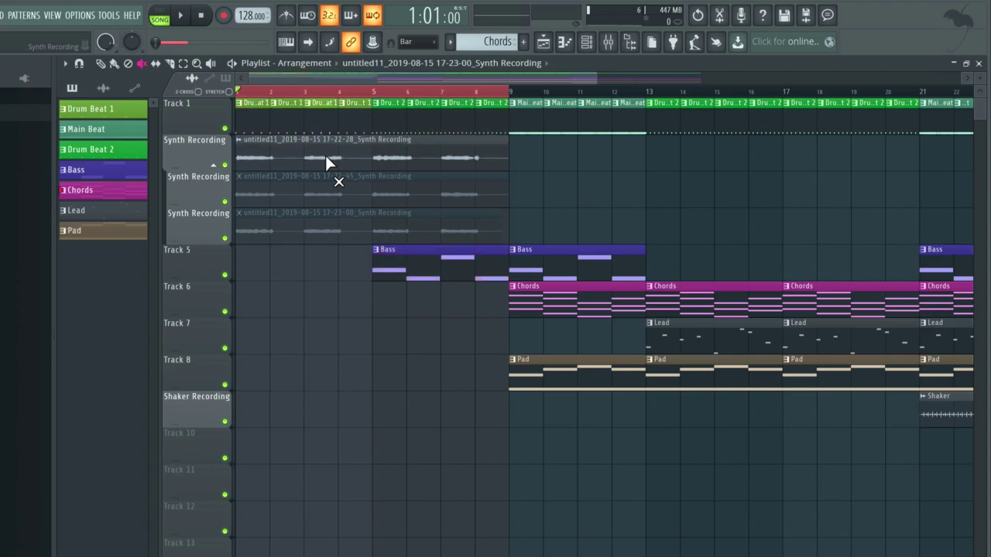
key("space")
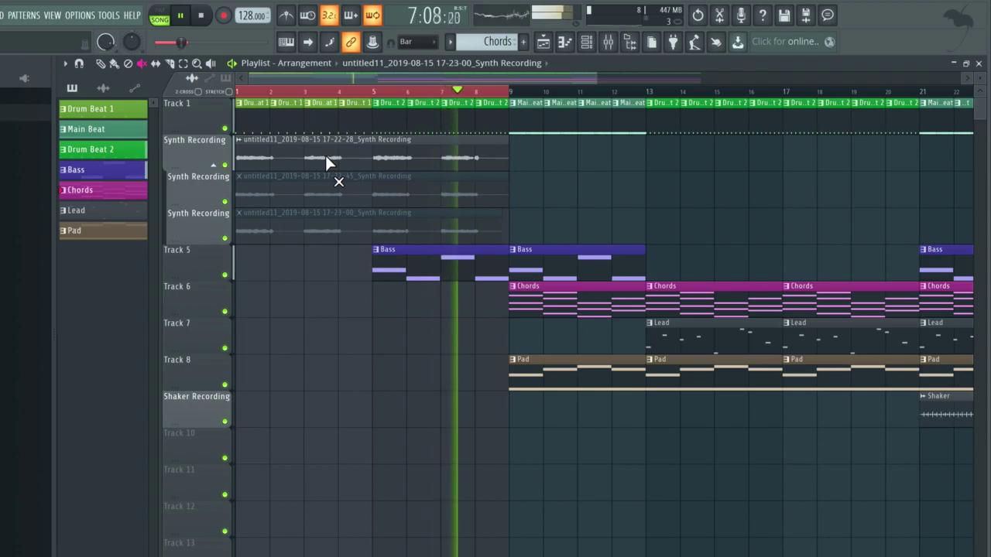
key("space")
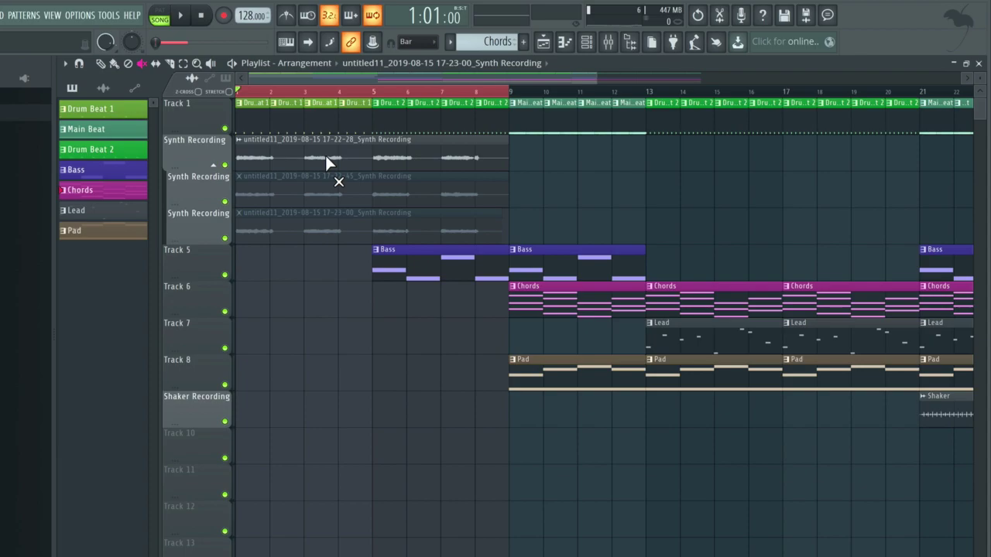
Mute the first take, unmute the second, and play it back to audition
left_click(325, 155)
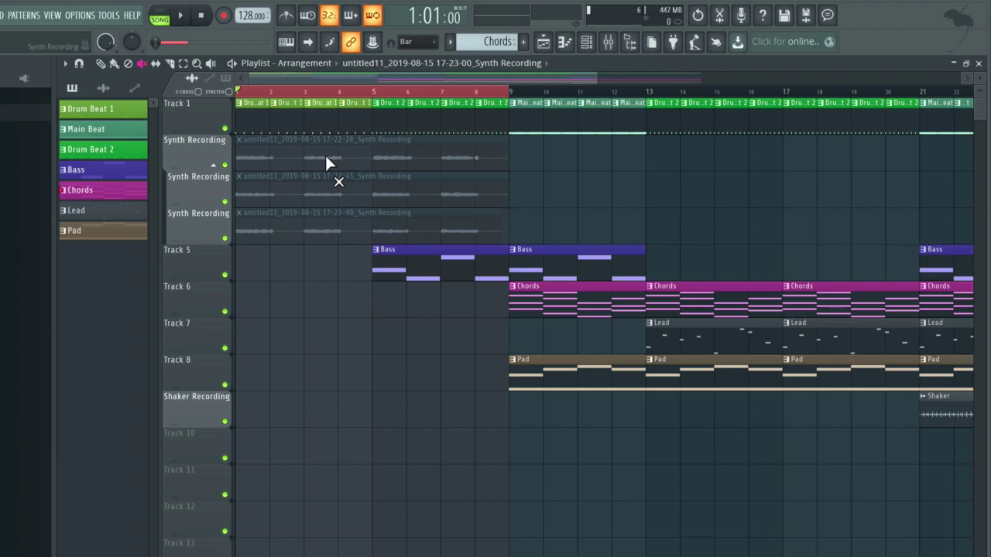
left_click(325, 185)
key("space")
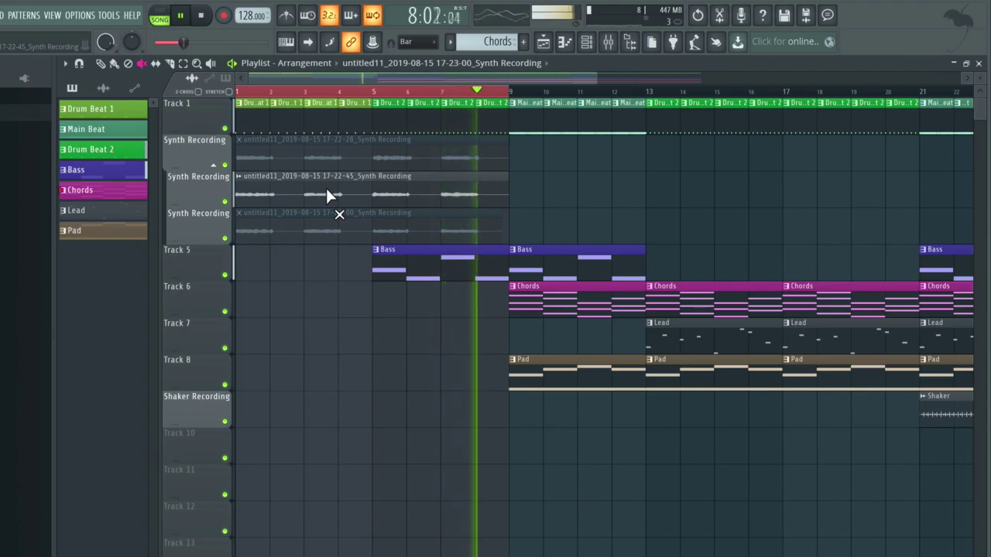
key("space")
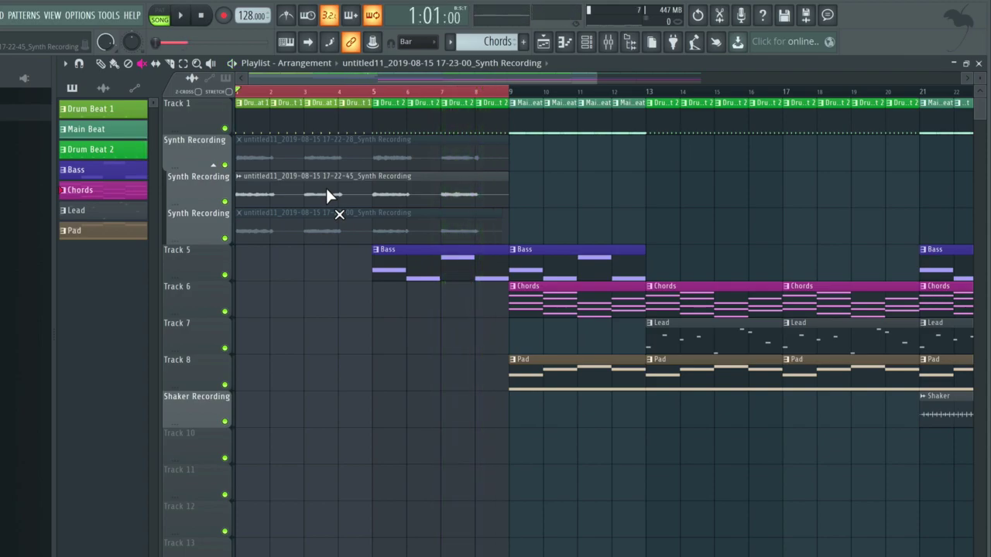
Mute the second take, audition the third, then mute it with Alt+M
left_click(326, 190)
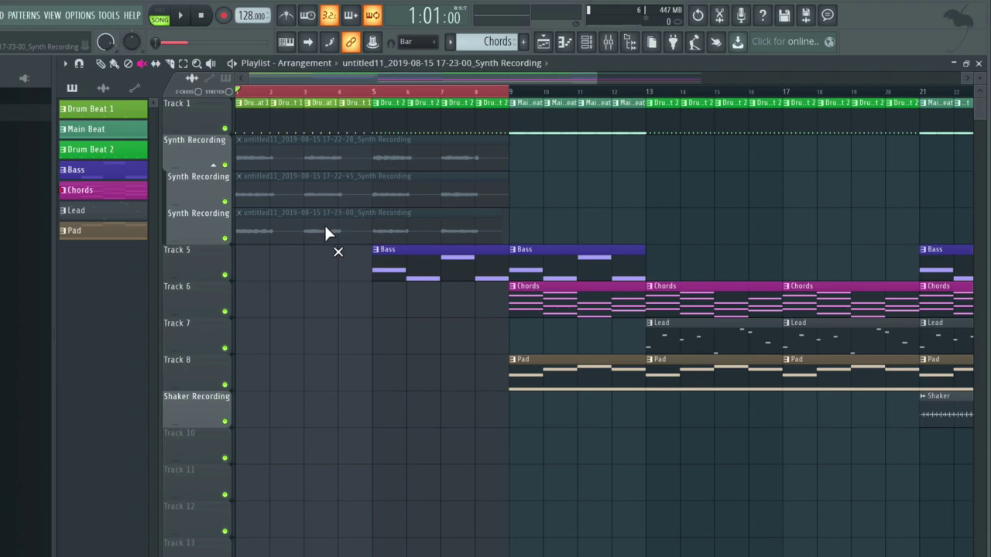
left_click(324, 226)
key("space")
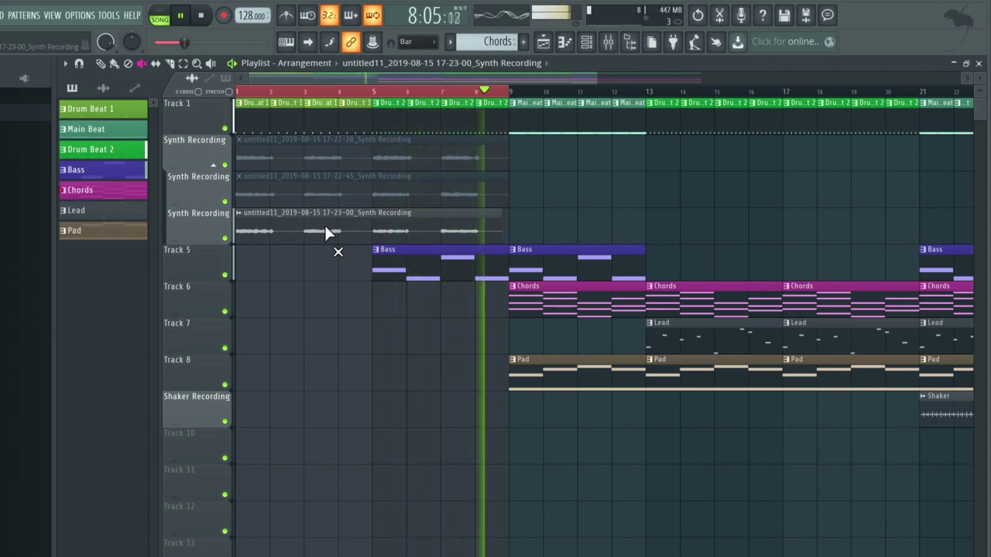
key("space")
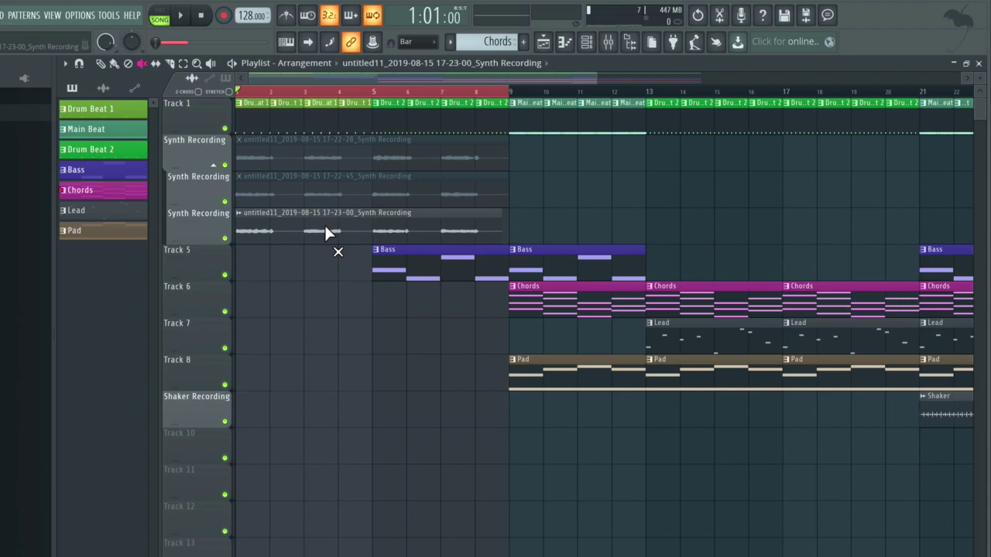
key("alt+m")
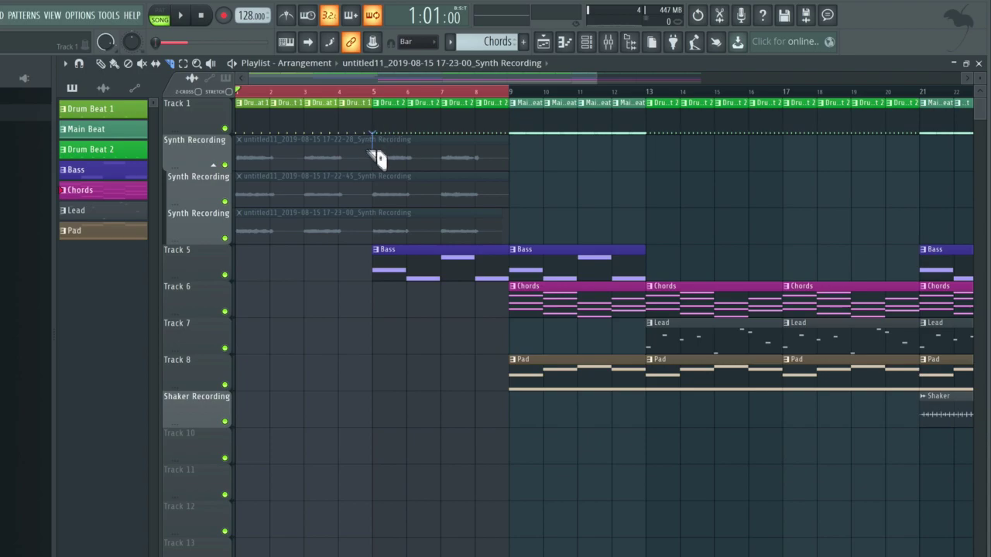
Cut the first synth take at bar 5, undo it, and re-slice just past bar 4
left_click_drag(375, 157, 368, 189)
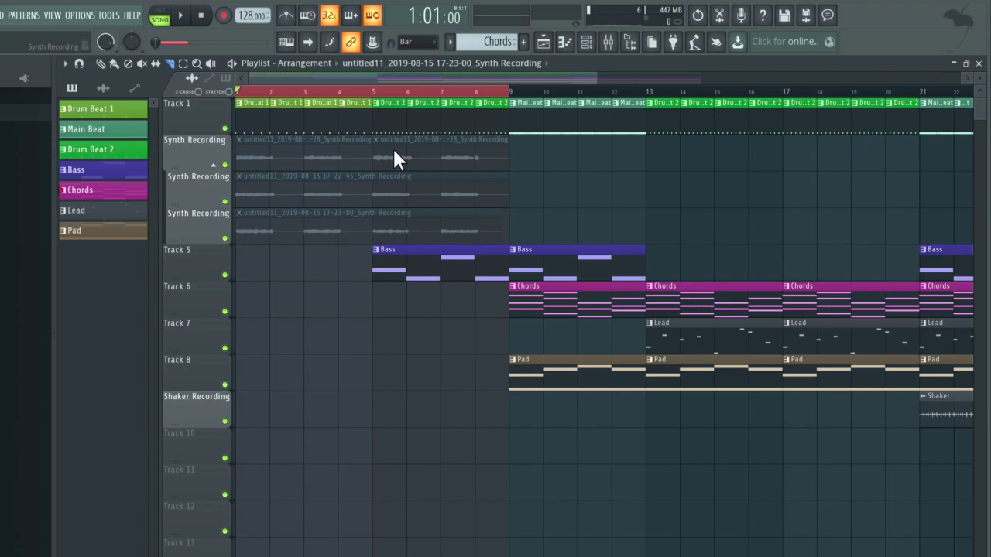
key("ctrl+z")
left_click_drag(355, 133, 358, 172)
Unmute take 1's opening slice, then slice take 2 at bars 5 and 7 and take 3 at bar 7
key("t")
left_click(312, 159)
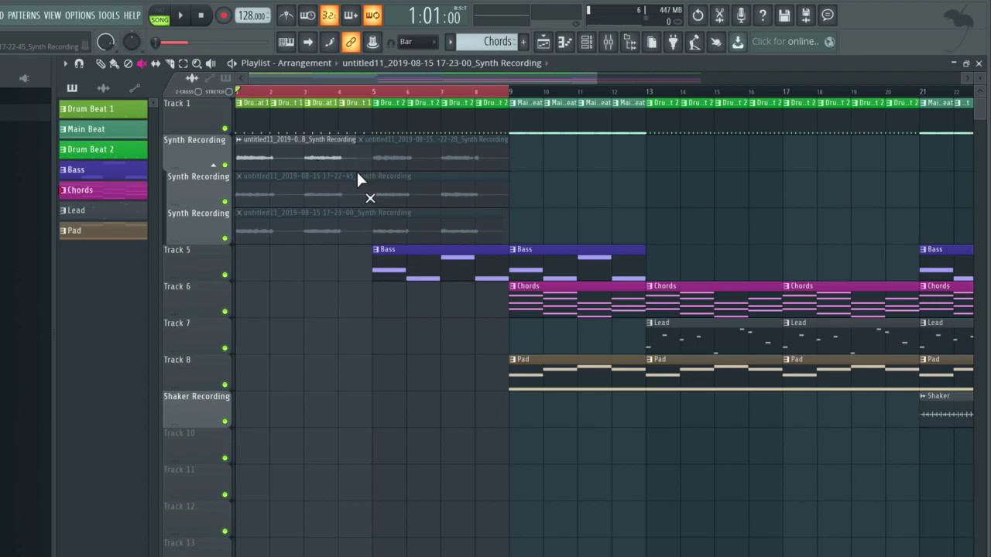
key("c")
left_click_drag(358, 172, 358, 206)
left_click_drag(358, 208, 358, 206)
left_click_drag(424, 172, 423, 209)
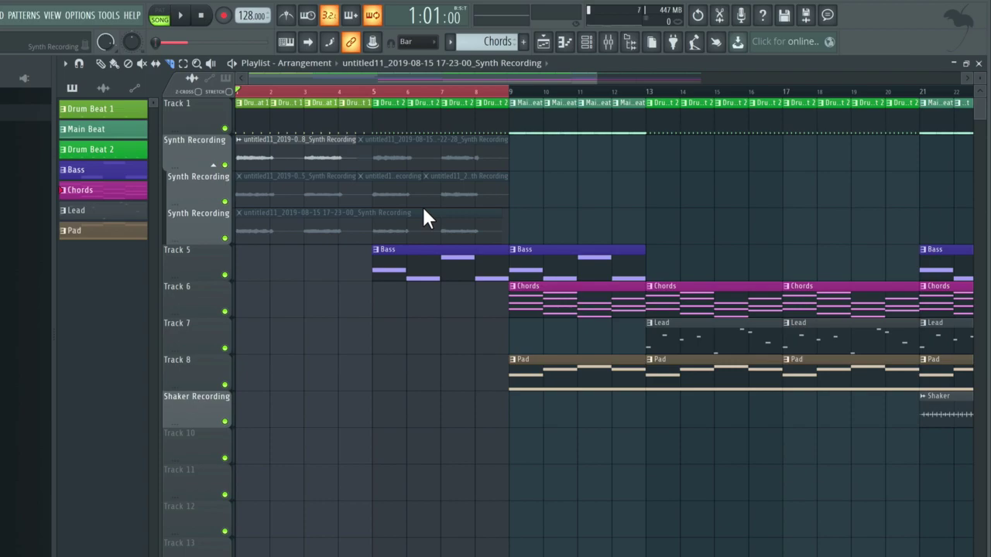
left_click_drag(424, 209, 424, 247)
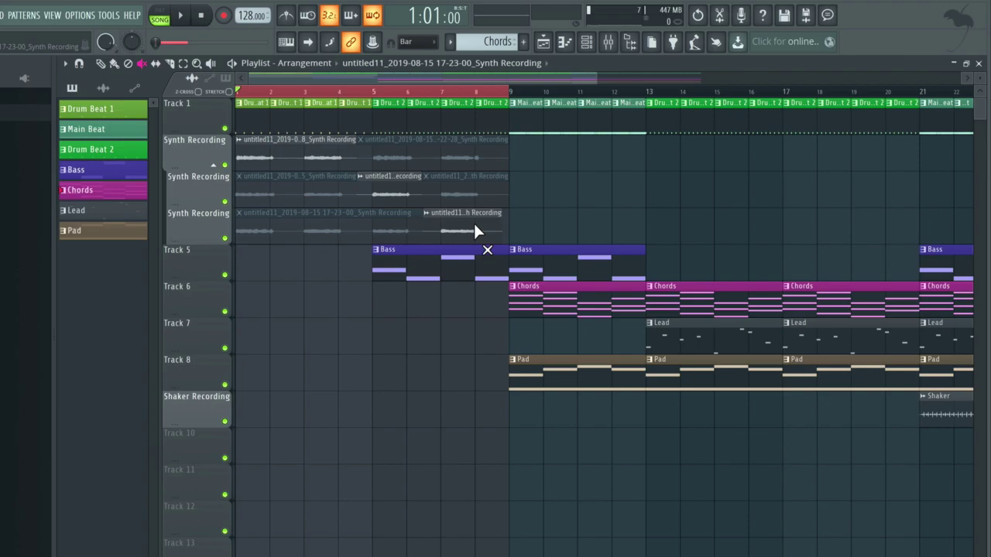
Play back the assembled three-take comp, then stop playback
key("space")
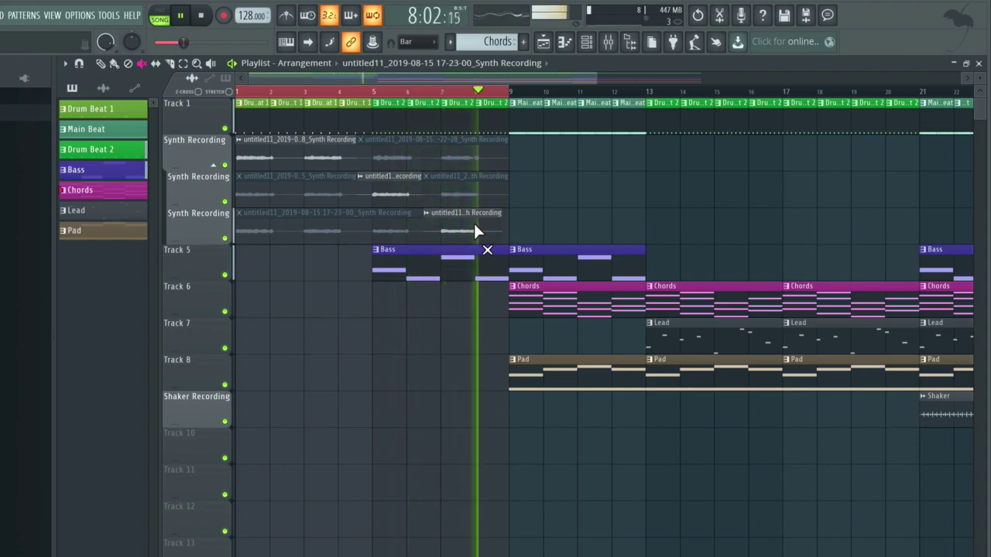
key("space")
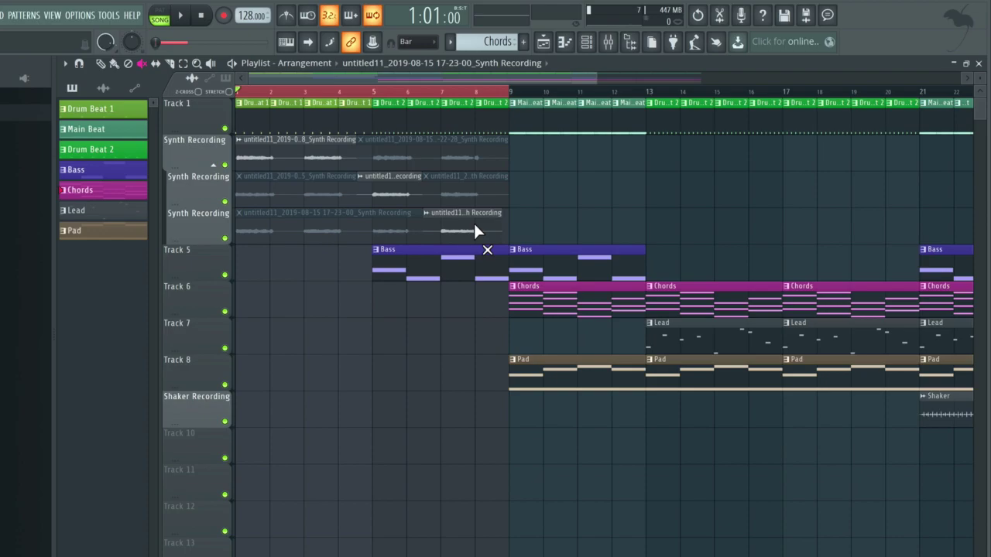
In Draw mode, select the three unmuted slices from takes 3, 2 and 1
key("p")
left_click(473, 224, "ctrl+shift")
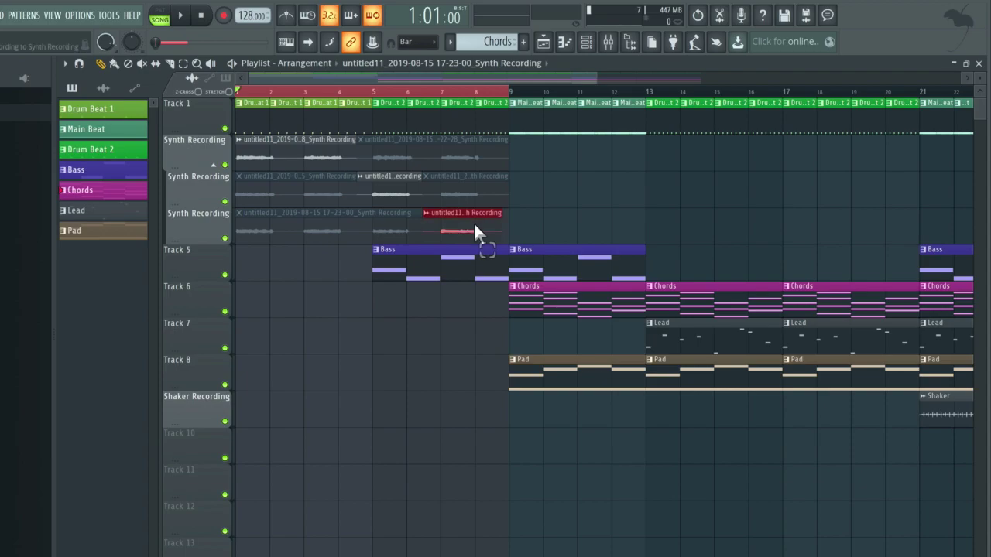
left_click(382, 192, "ctrl+shift")
left_click(318, 161, "ctrl+shift")
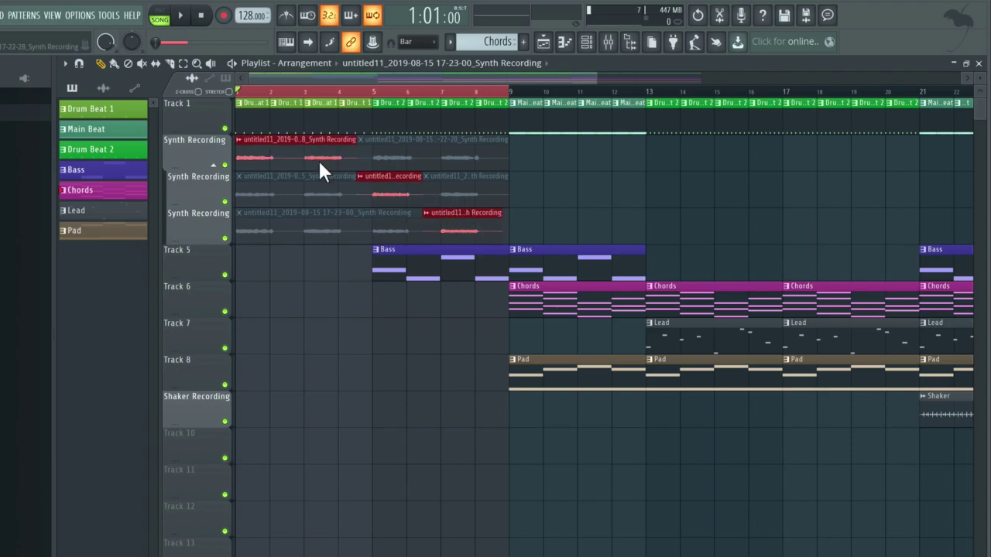
Choose Consolidate playlist selection from selection start in the Playlist options Tools menu
left_click(66, 64)
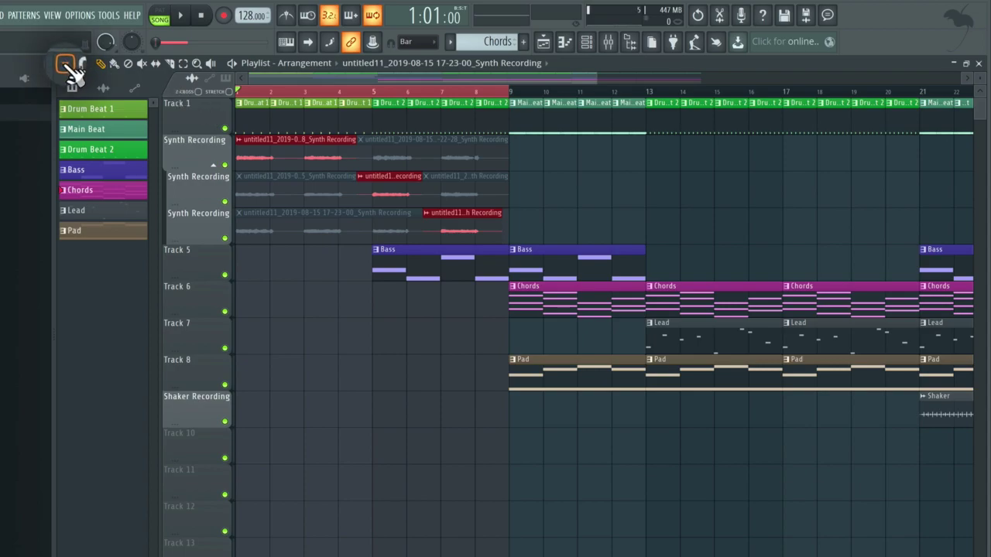
left_click(66, 64)
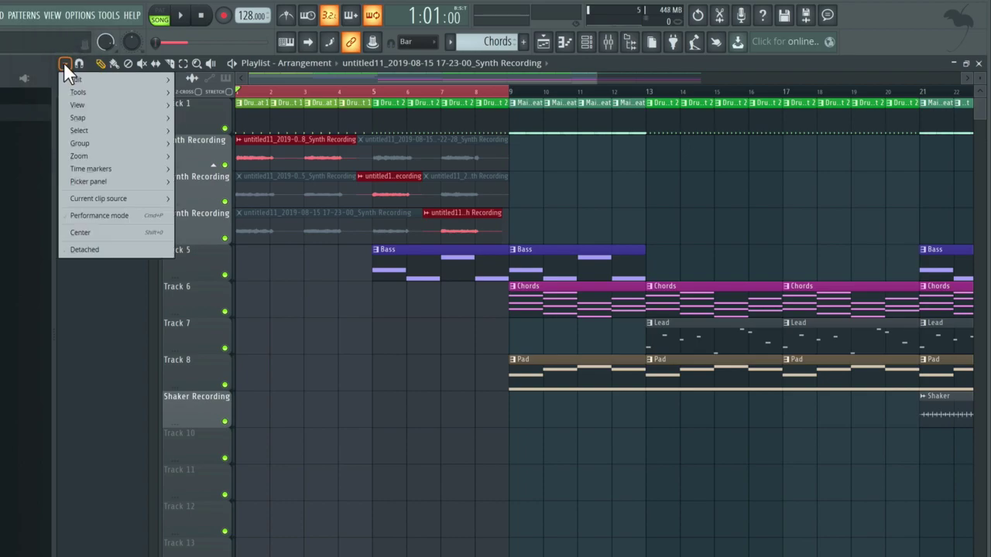
mouse_move(99, 92)
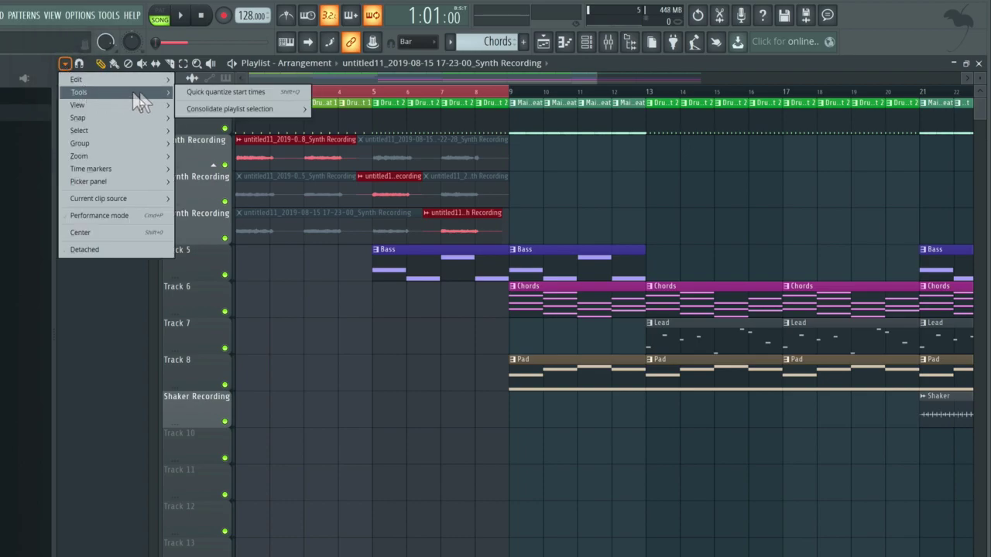
mouse_move(240, 111)
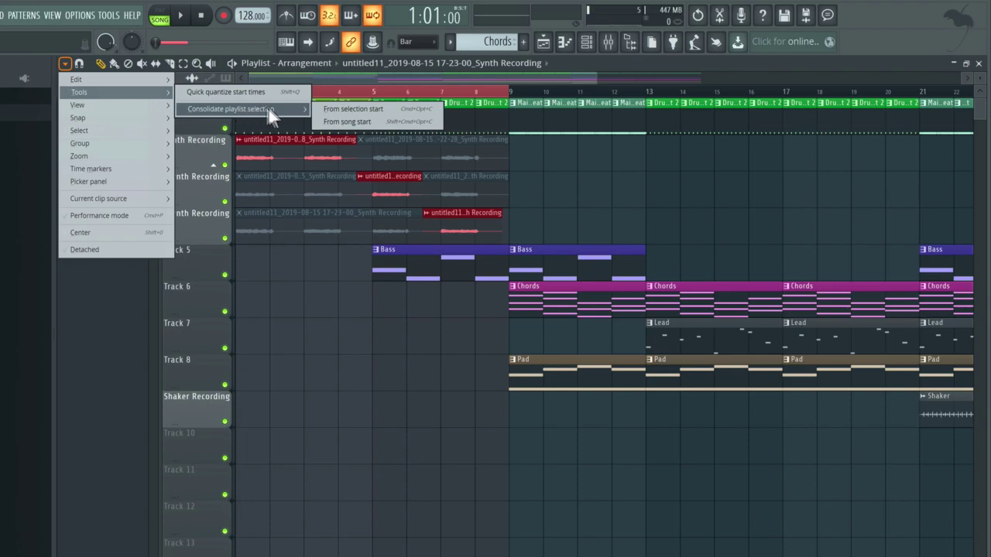
left_click(384, 108)
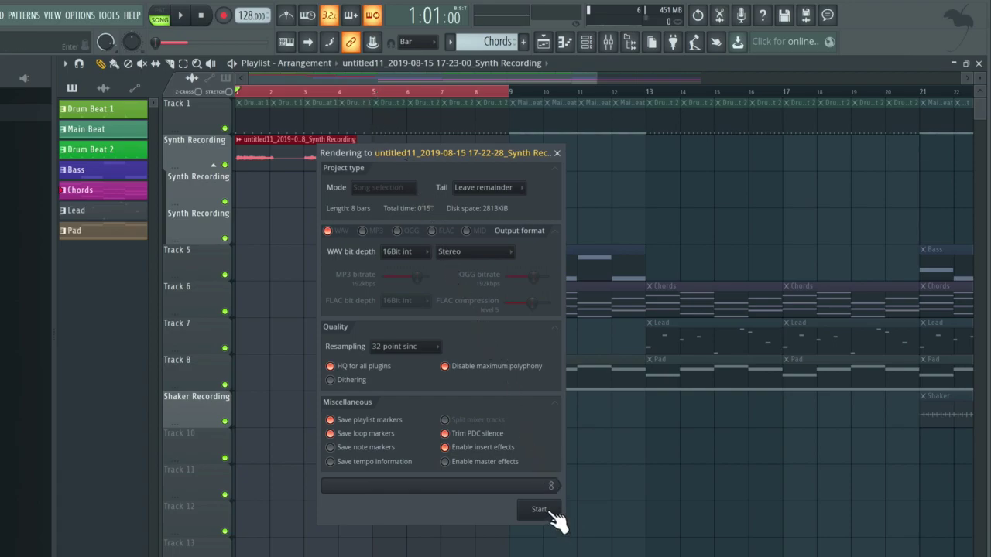
Start the render of the consolidated 8-bar comp clip
left_click(550, 511)
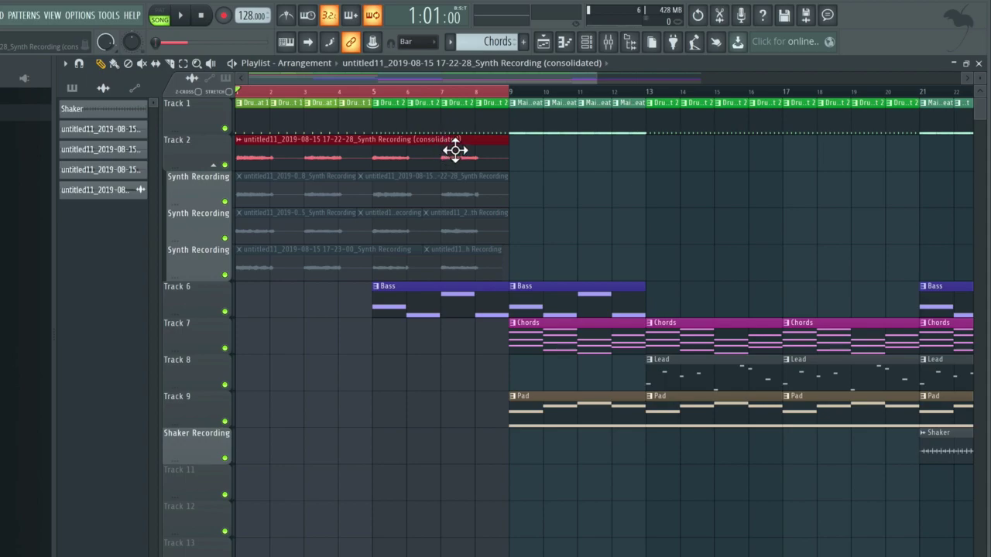
key("space")
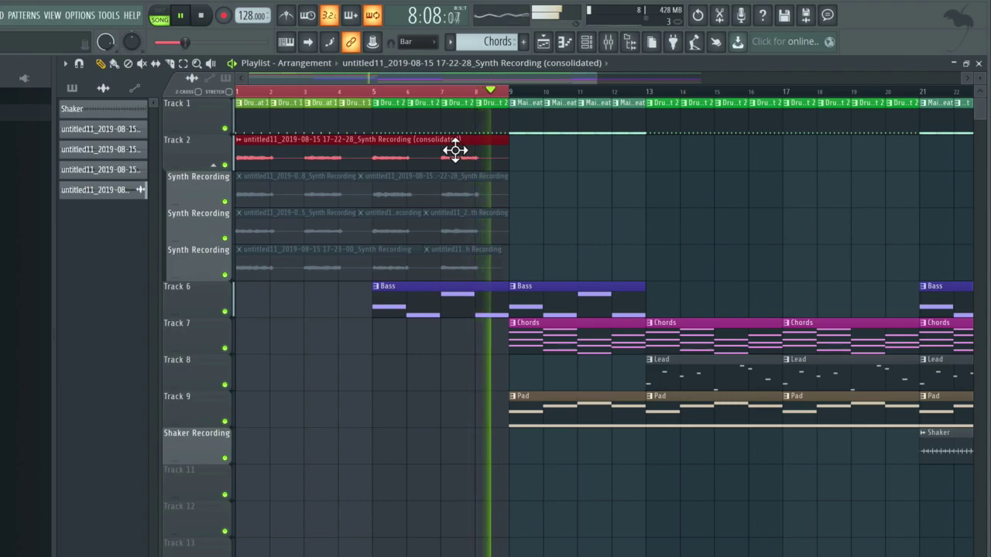
key("space")
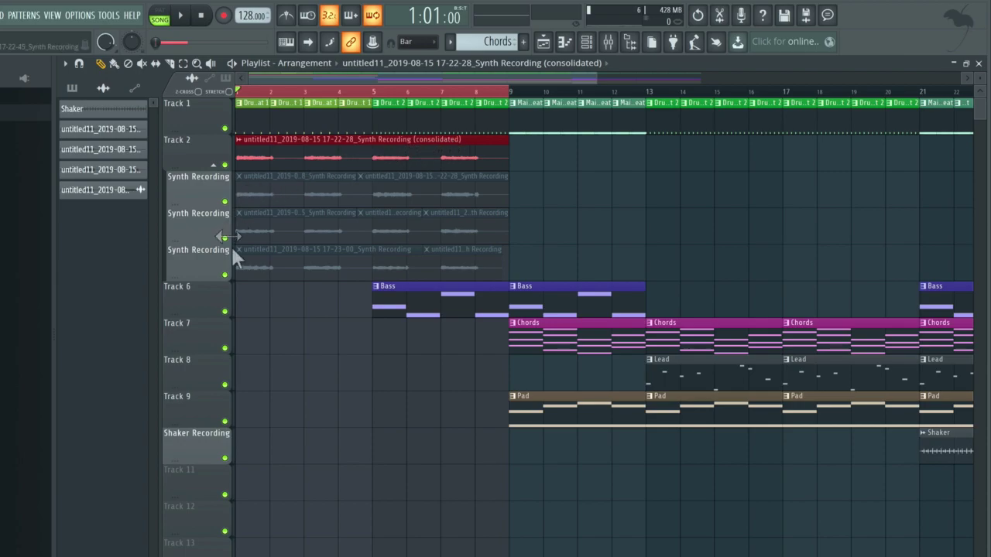
Fold the three synth take tracks away under Track 2, toggling the folder open and closed
left_click(216, 165)
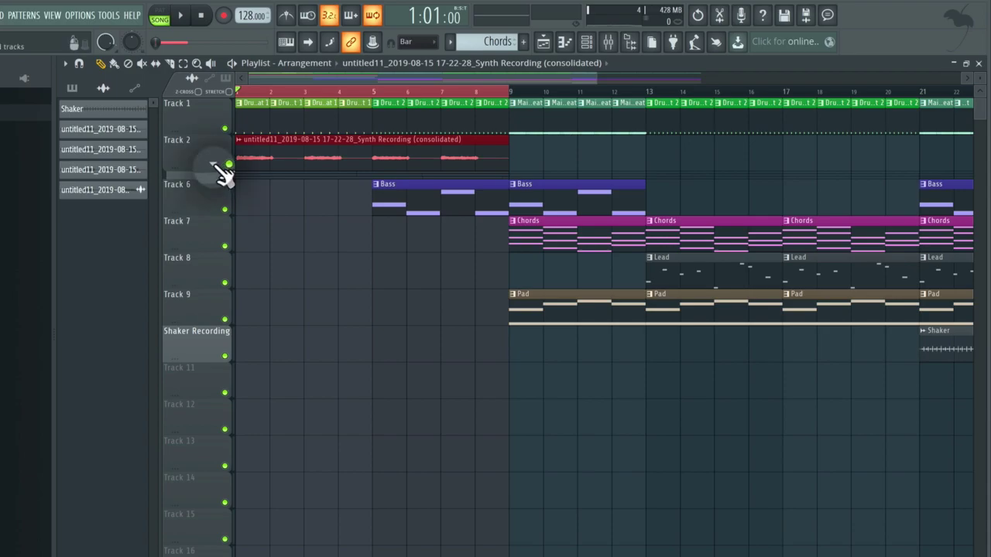
left_click(215, 165)
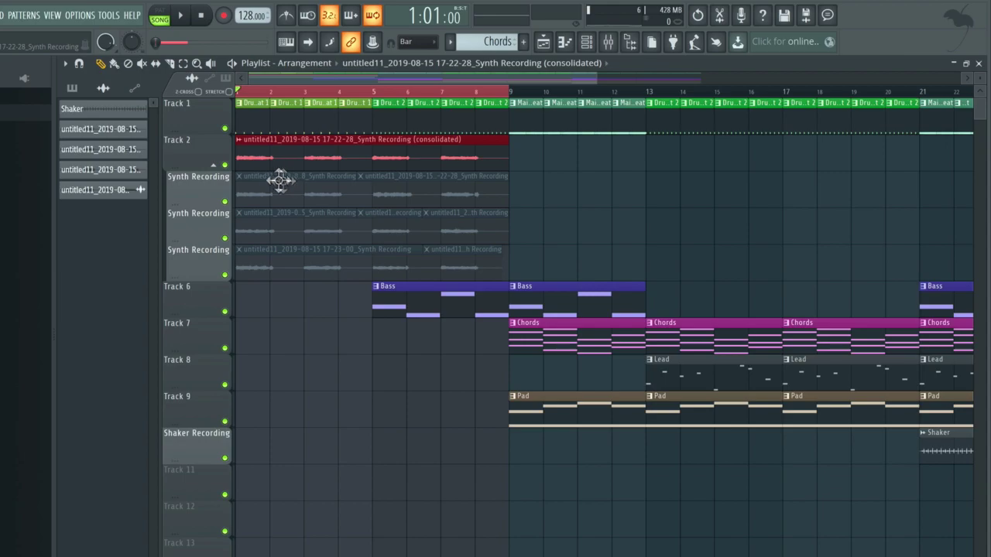
left_click(220, 170)
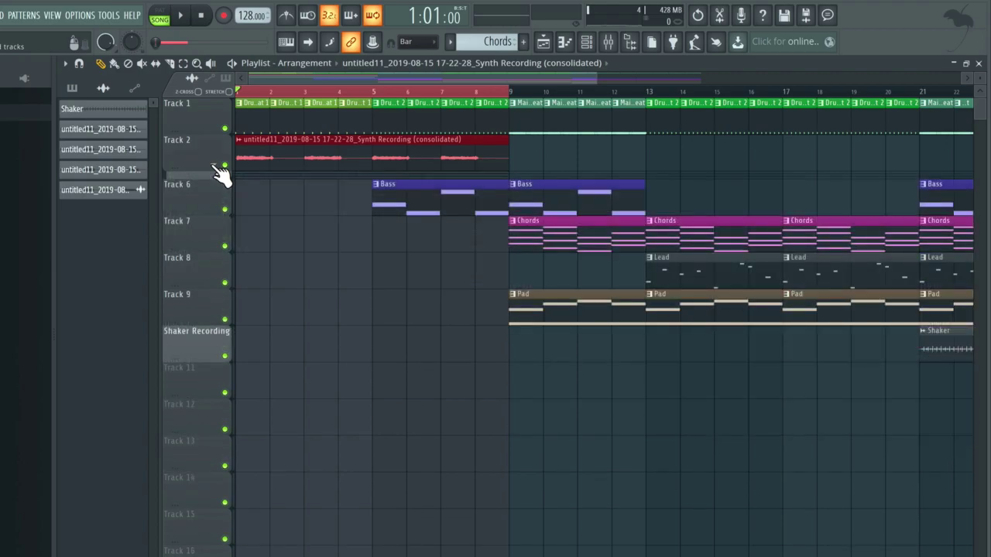